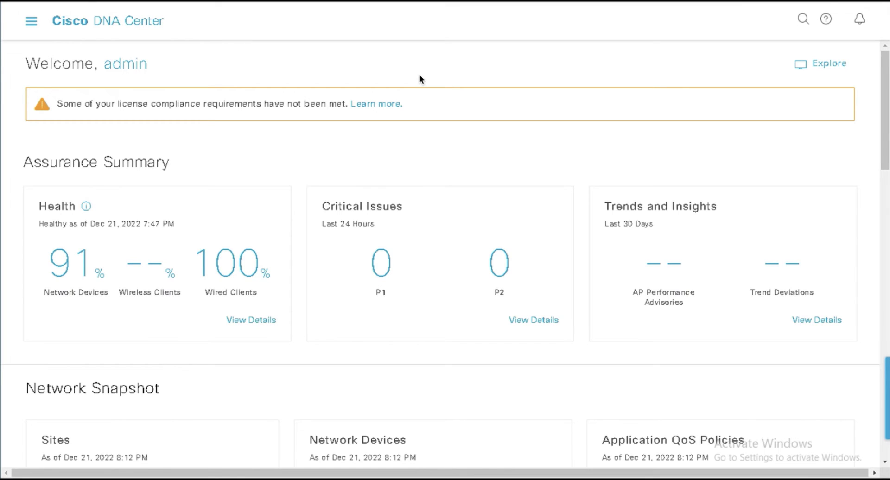
Open the SD-02 fabric site from SD-Access Fabric Sites and check the Internet-to-DC-TCP link status
left_click(31, 23)
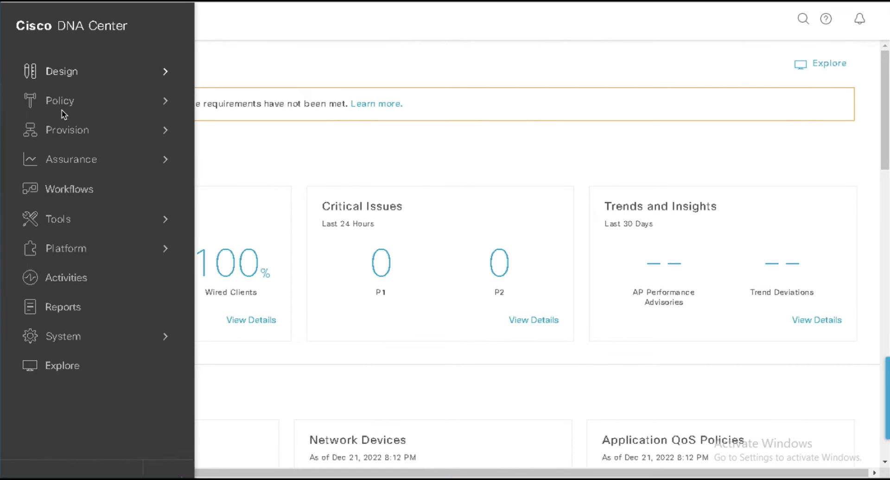
mouse_move(163, 133)
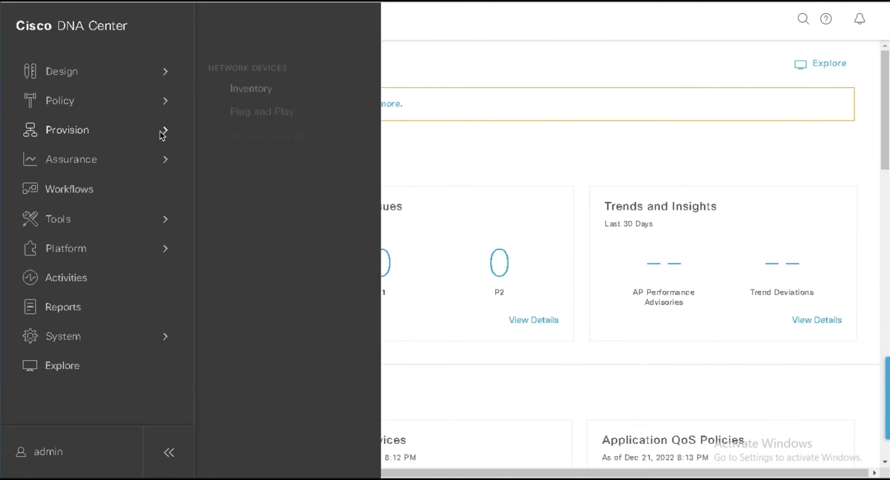
left_click(244, 194)
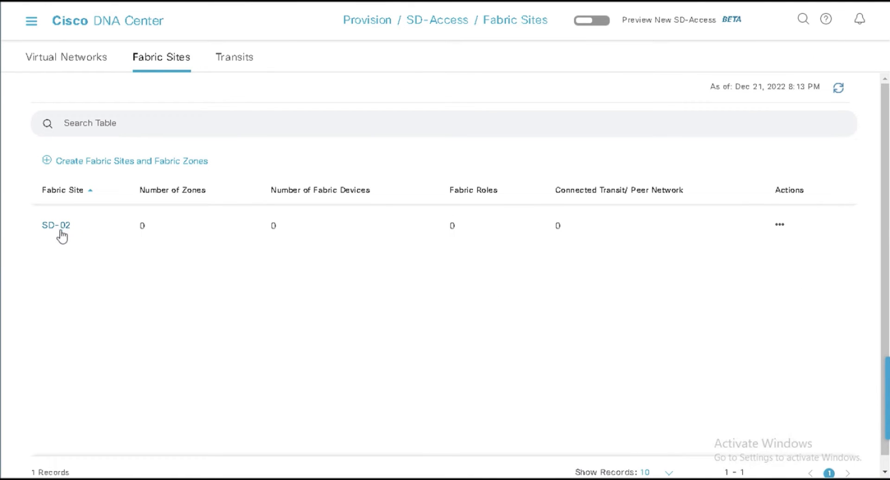
left_click(61, 227)
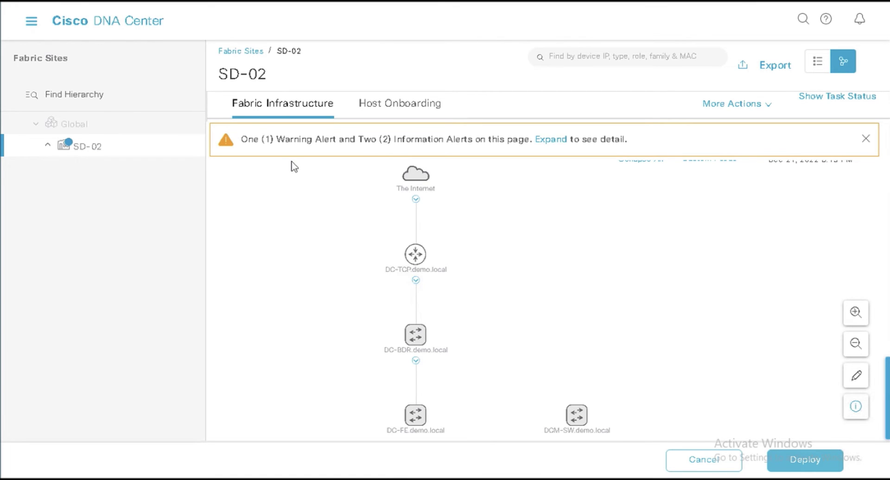
left_click(416, 227)
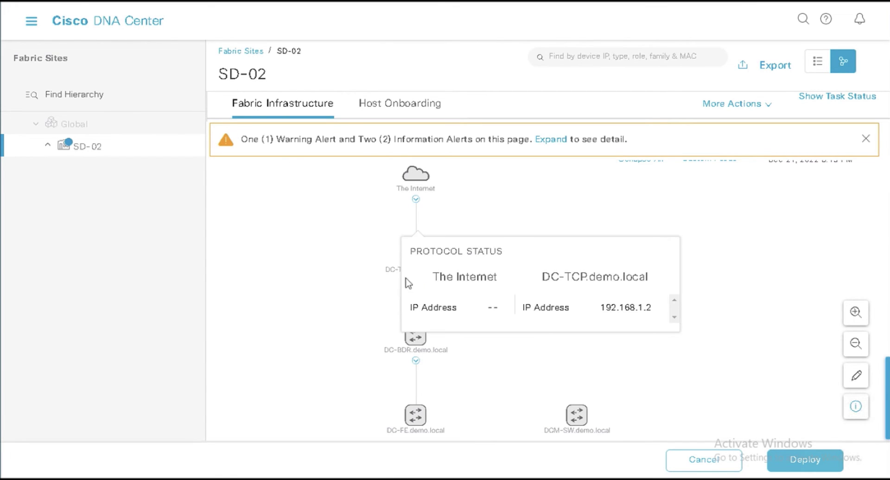
left_click(356, 268)
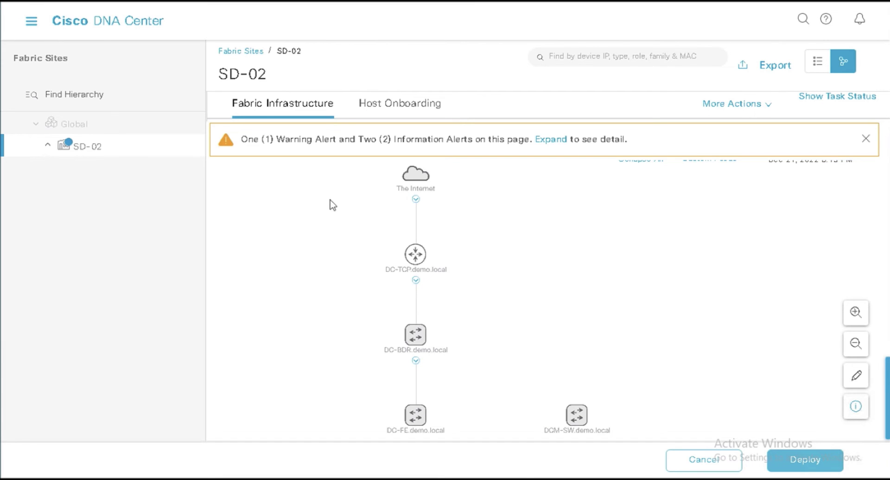
Start a new transit named PubSub of type SD-Access (LISP Pub/Sub)
left_click(243, 52)
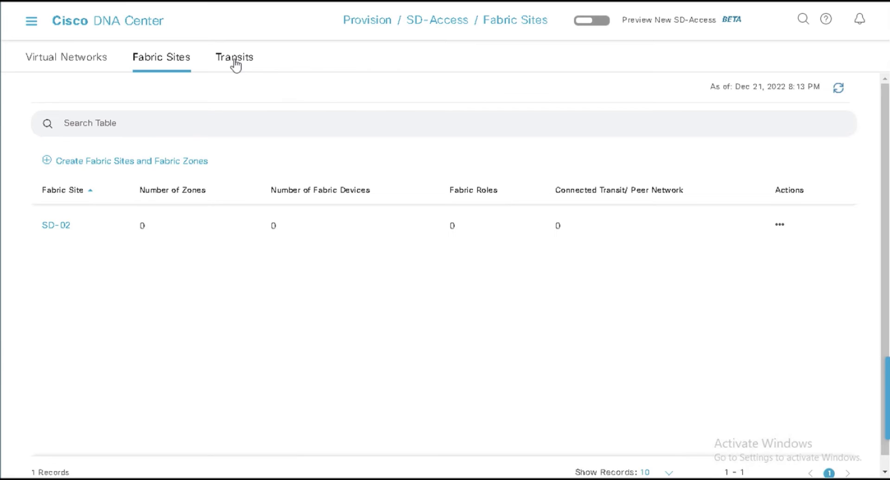
left_click(235, 66)
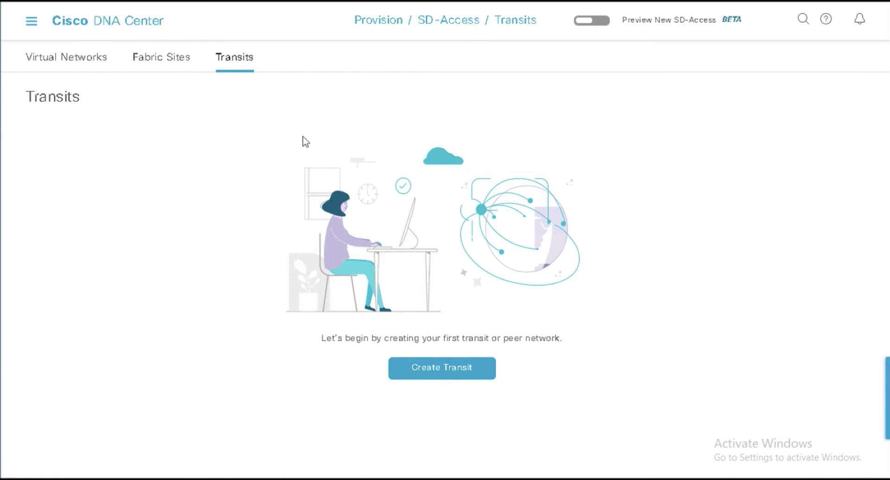
left_click(432, 370)
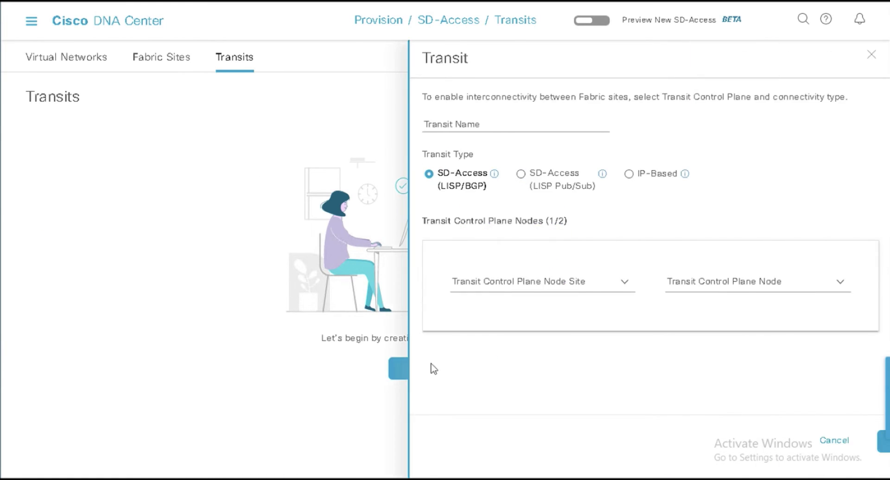
left_click(400, 127)
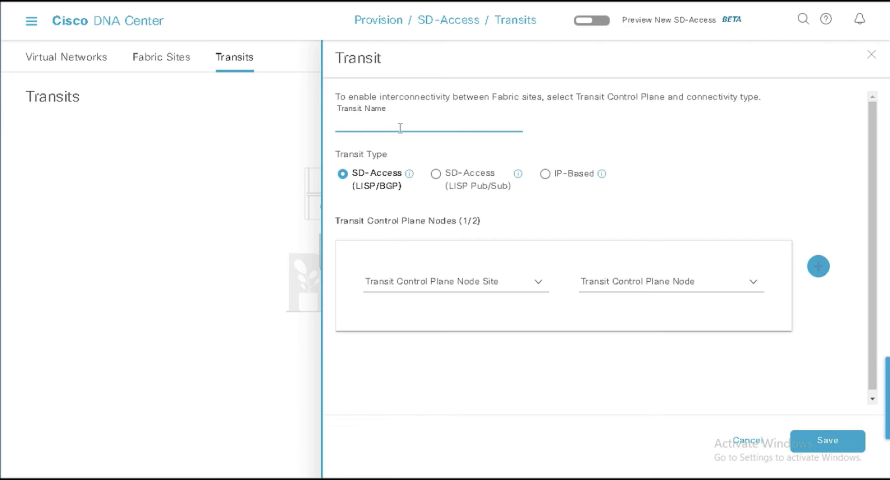
type("PubSub")
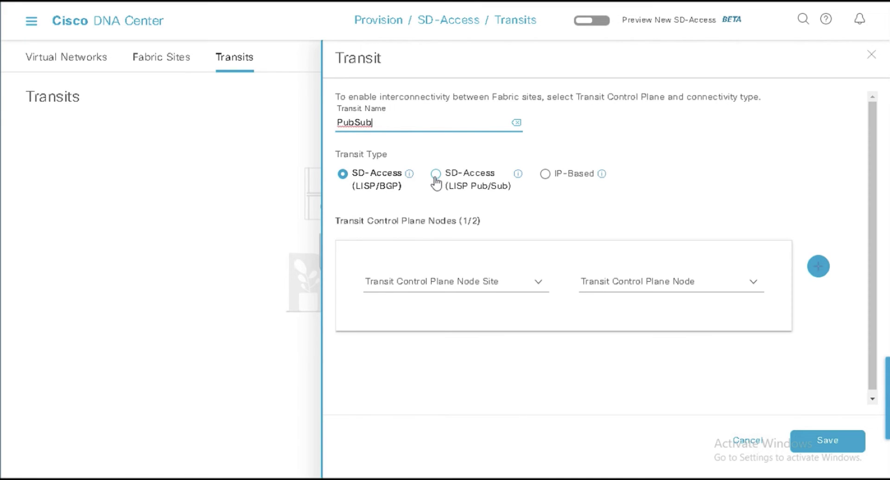
left_click(436, 174)
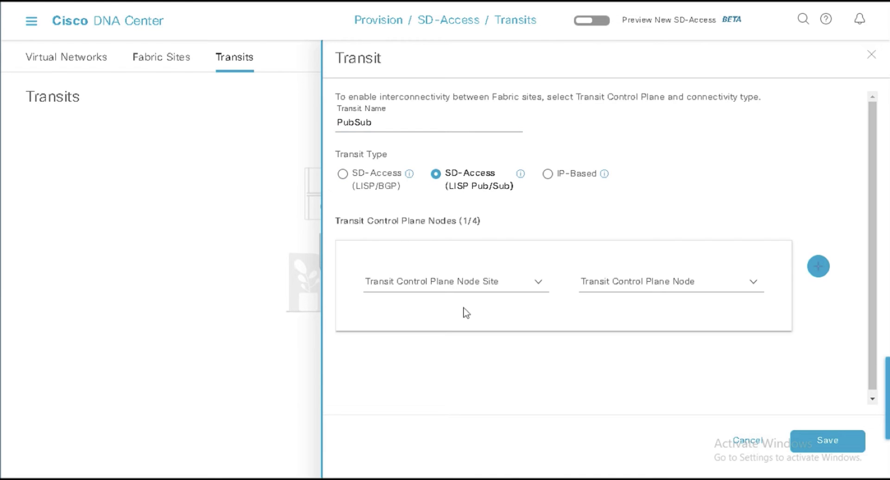
Set DC-TCP.demo.local from site Global/San Diego DC/SD-02 as control plane node, then save and apply
left_click(450, 287)
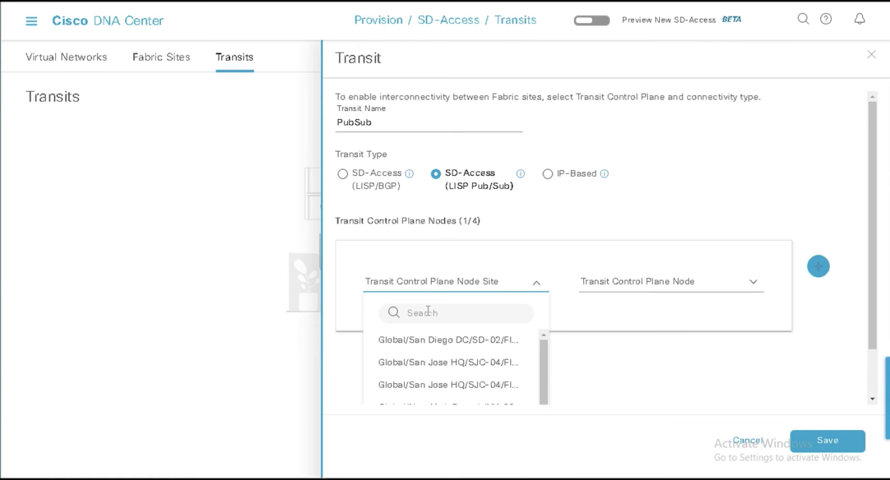
left_click(428, 312)
type("SD-02")
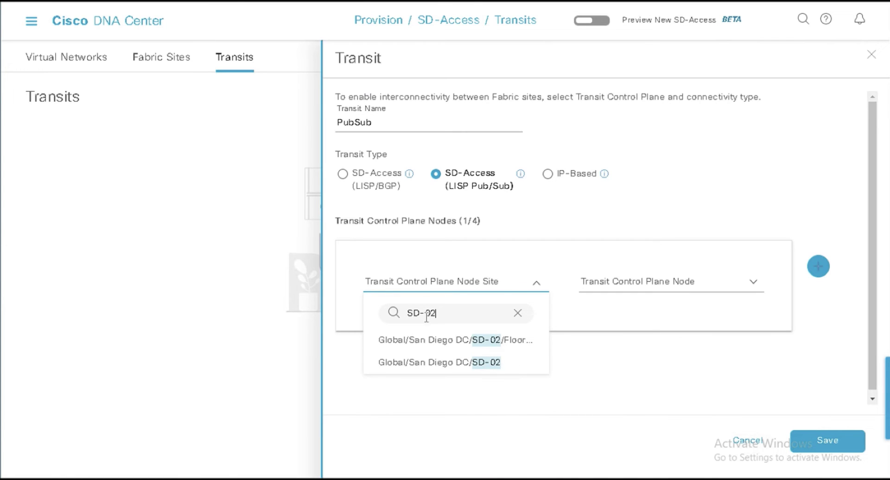
left_click(446, 366)
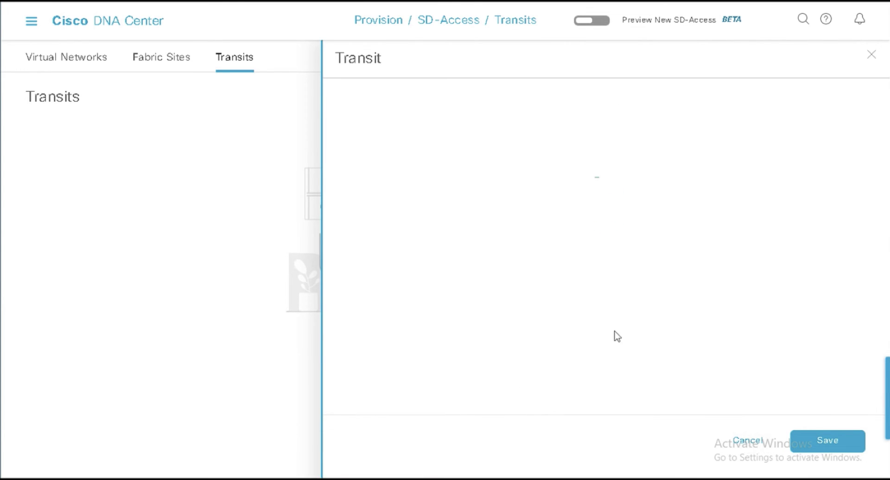
left_click(648, 287)
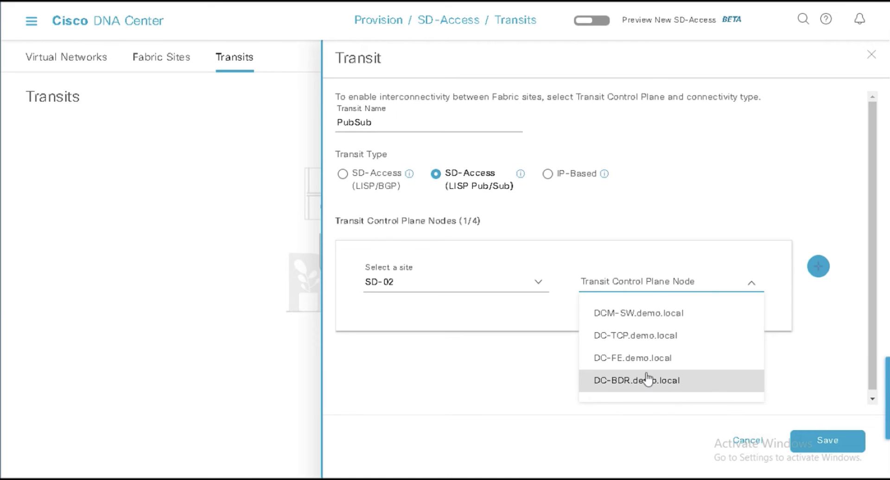
left_click(613, 342)
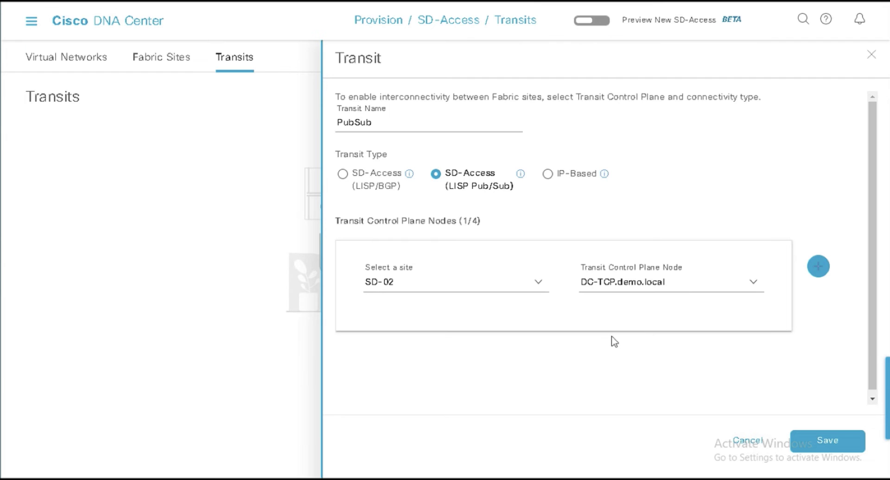
left_click(820, 442)
left_click(825, 453)
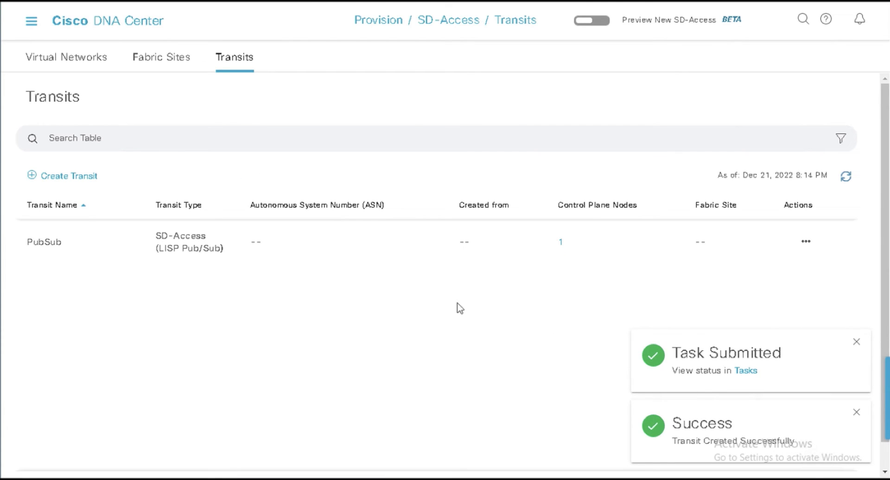
Run 'show lisp service ipv4' on DC-TCP in SD-02 and scroll through the output
left_click(151, 65)
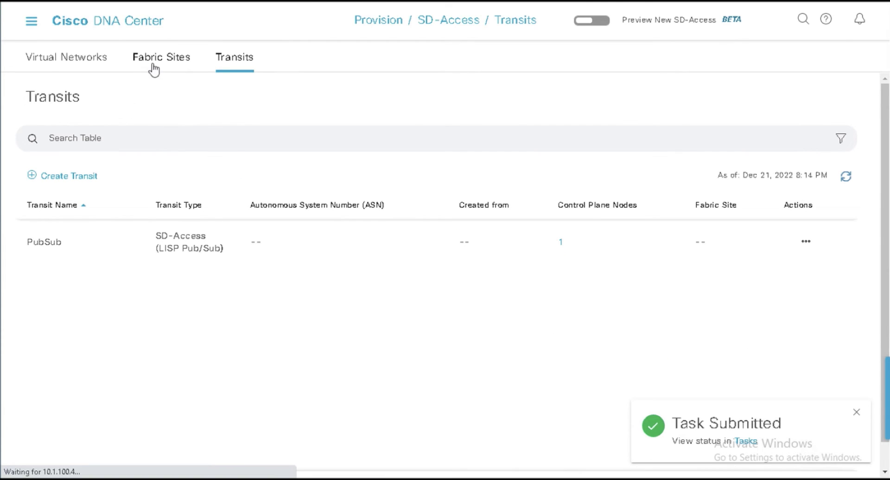
left_click(55, 228)
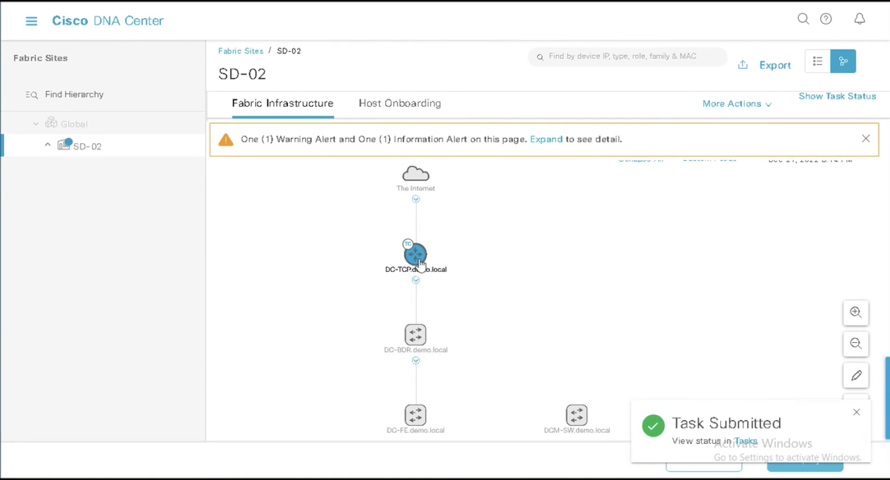
left_click(419, 263)
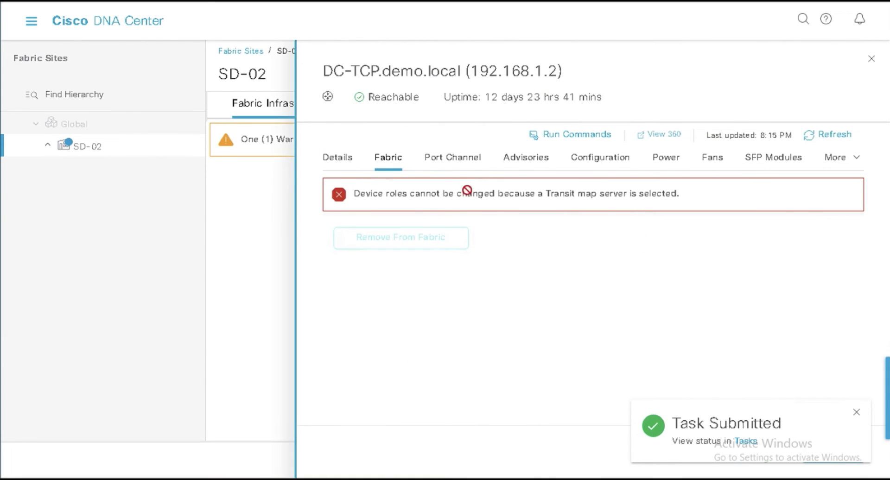
left_click(566, 136)
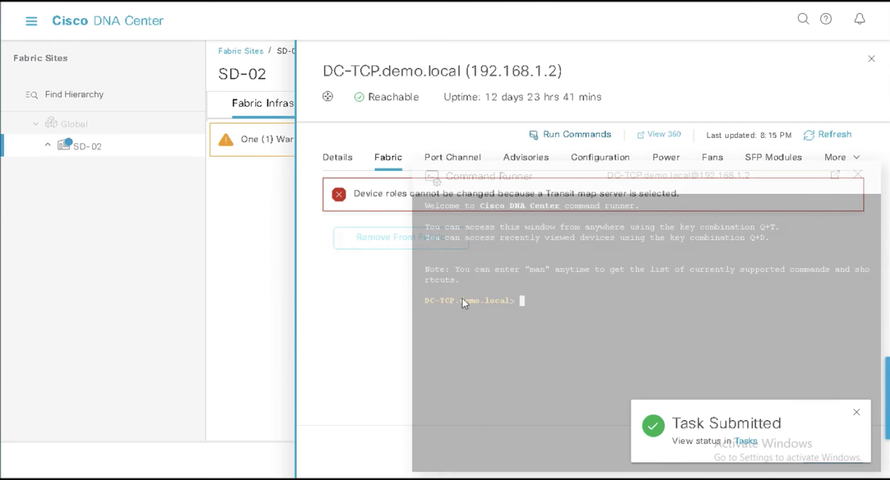
type("show ")
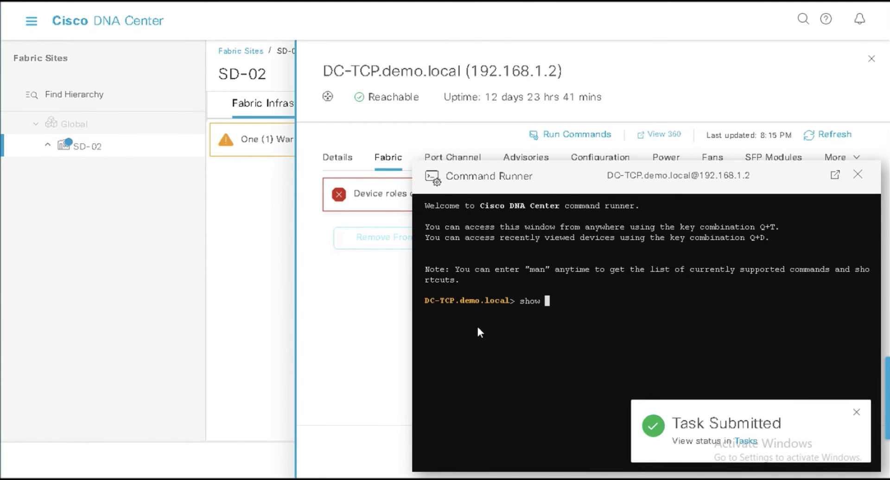
type("lisp serv")
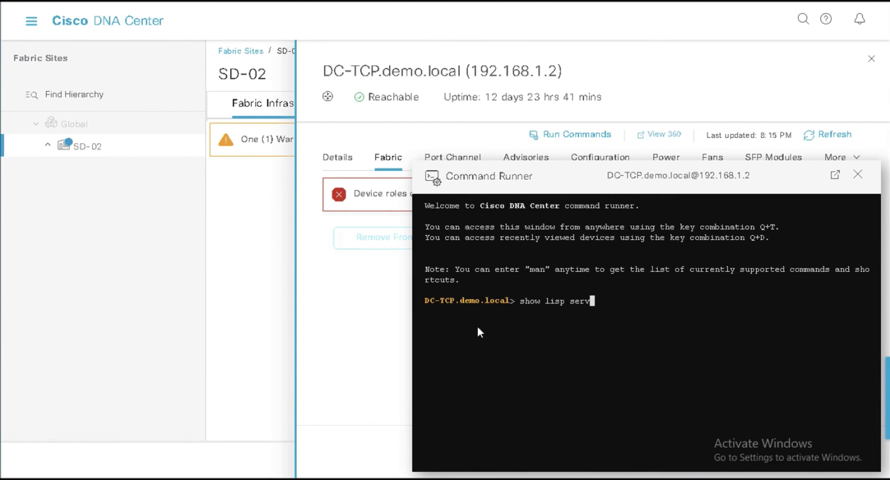
type("ice ipv4")
key("Return")
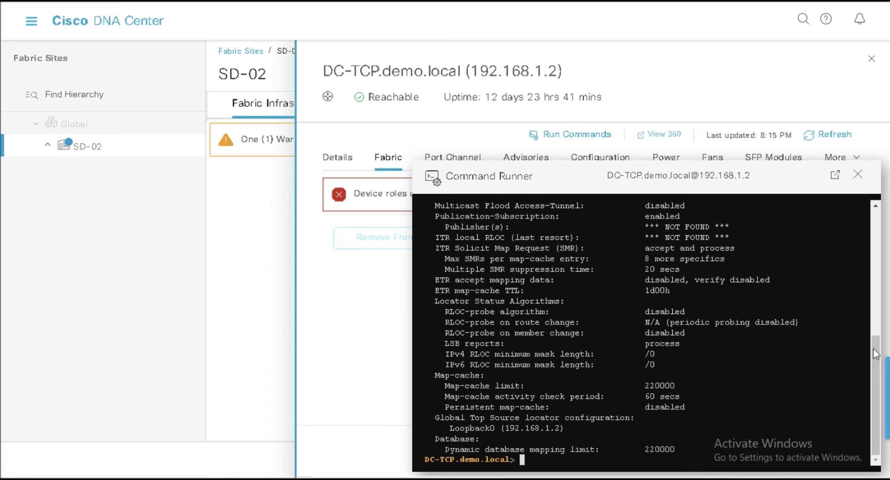
left_click_drag(876, 345, 875, 311)
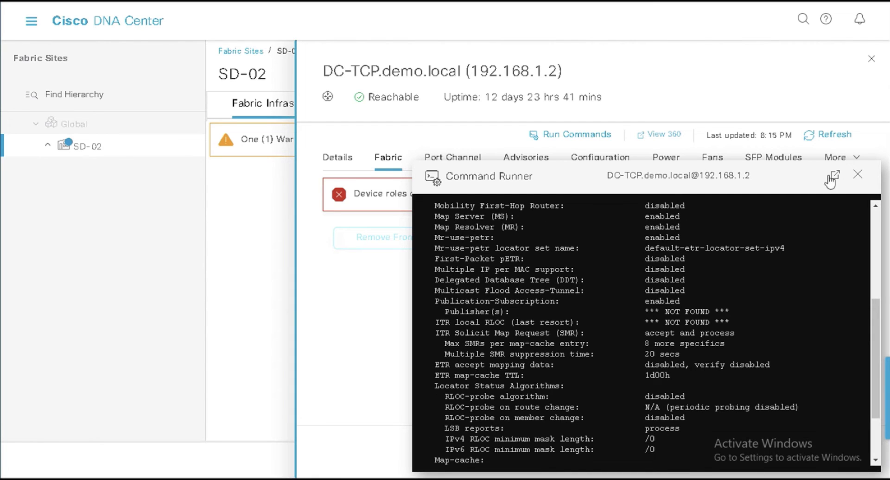
Make DC-BDR a border node with Layer-3 handoff over the SDA:PubSub transit
left_click(857, 175)
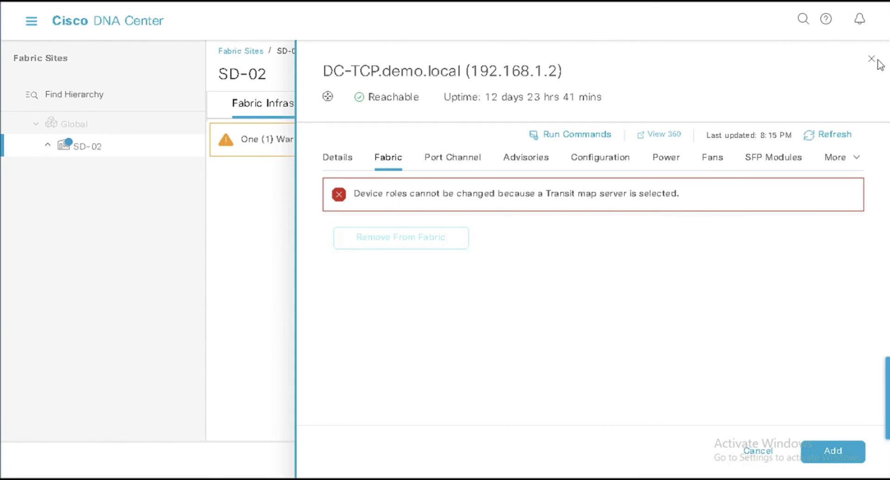
left_click(872, 59)
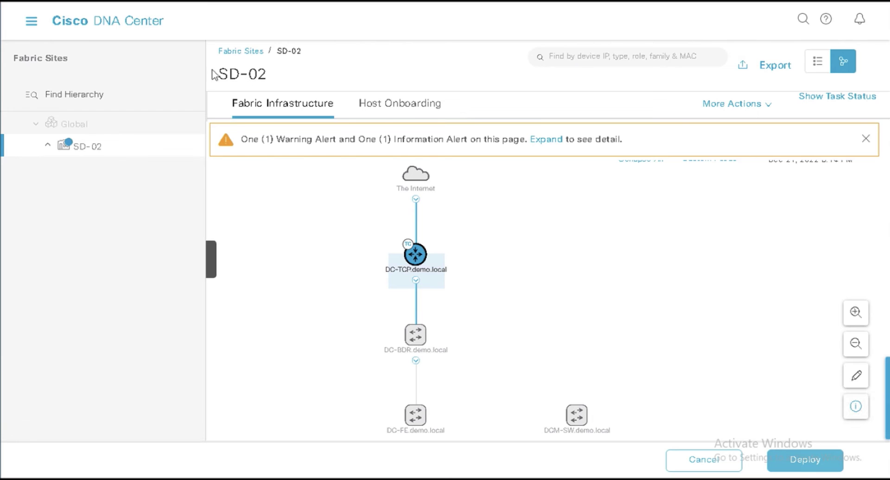
left_click(416, 342)
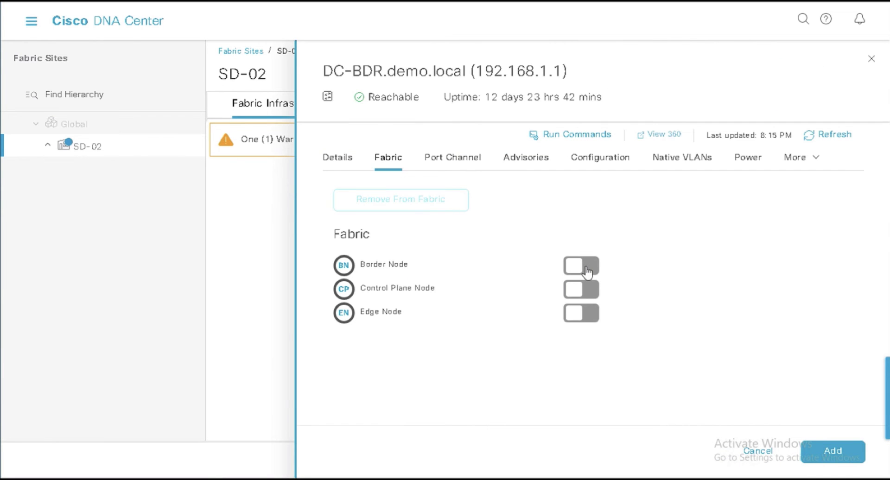
left_click(587, 272)
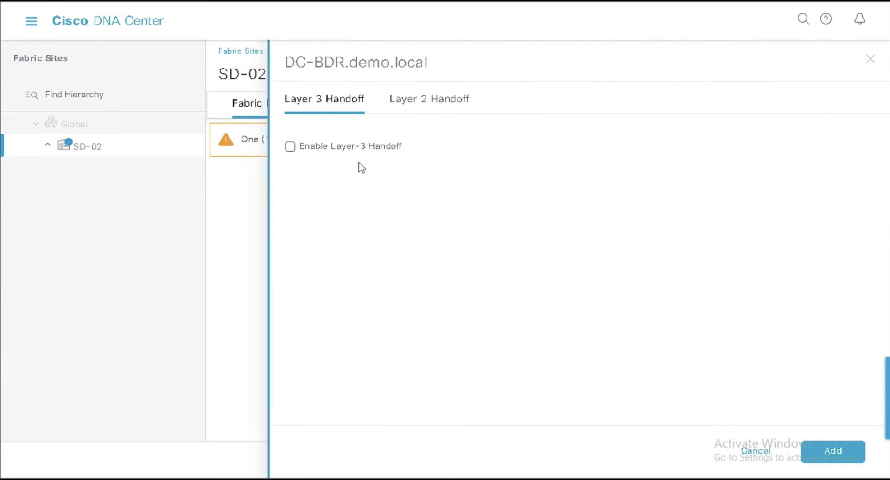
left_click(290, 147)
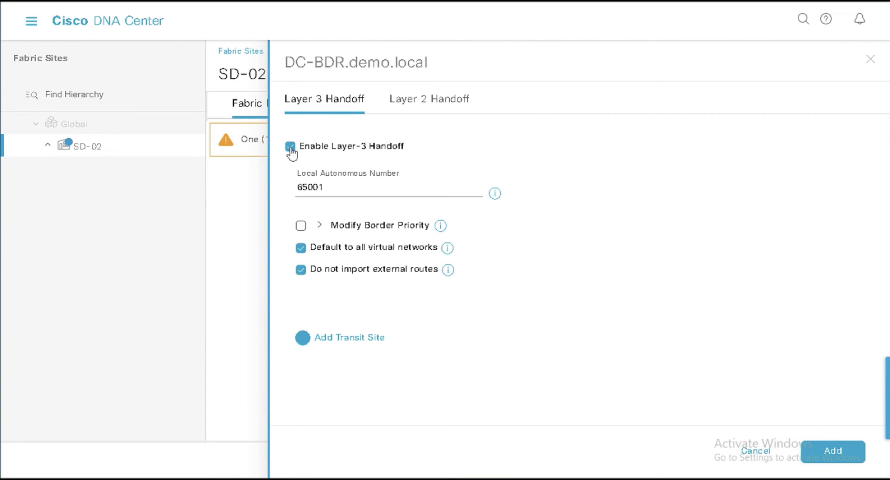
left_click(330, 337)
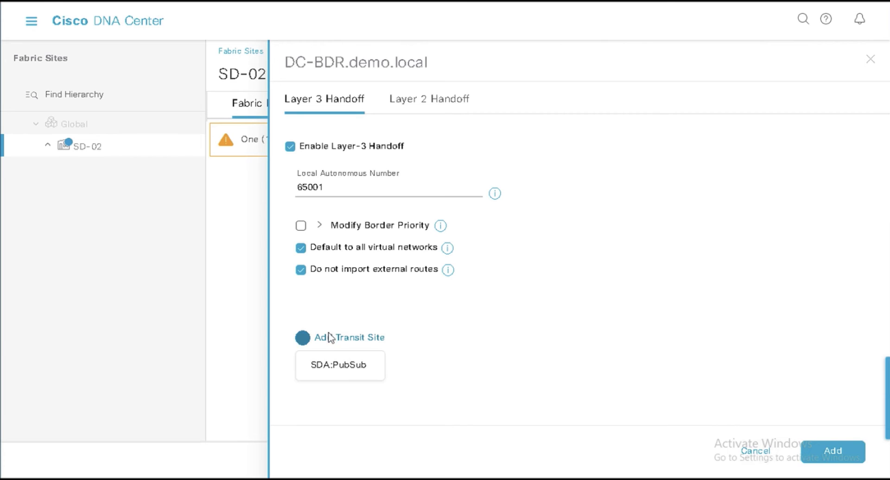
left_click(330, 372)
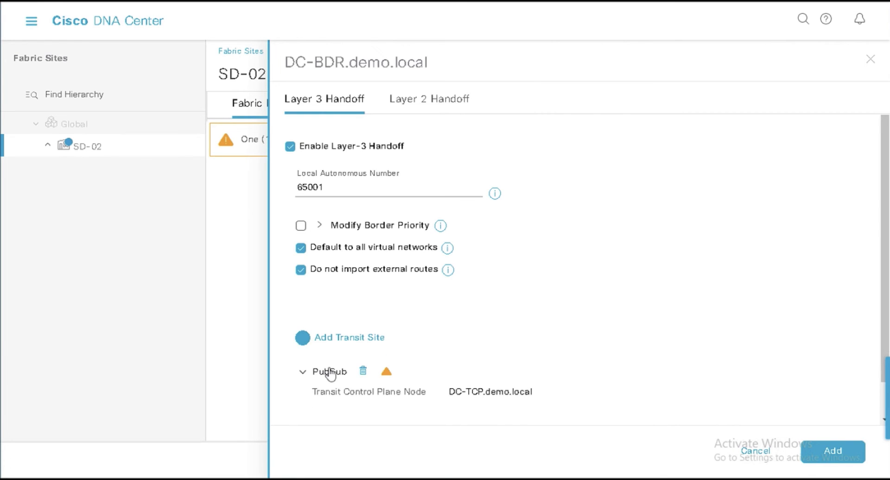
left_click(839, 452)
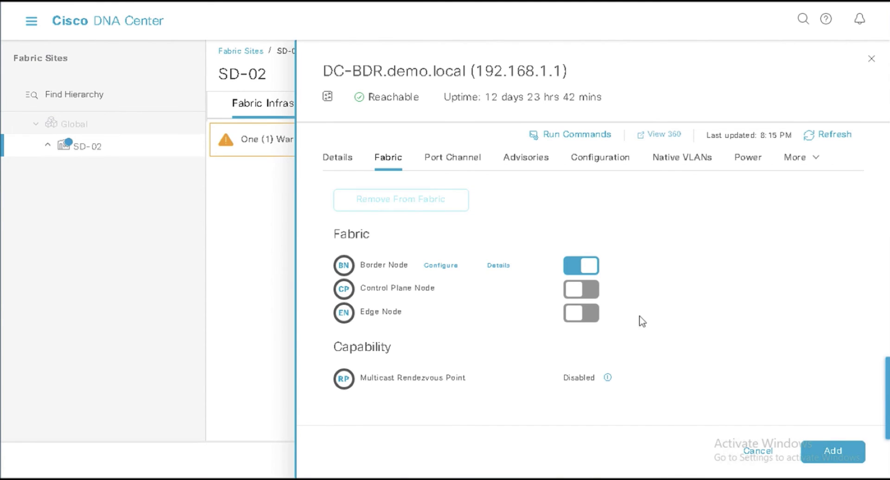
Add the control plane role to DC-BDR using LISP Pub/Sub, then save and apply now
left_click(595, 292)
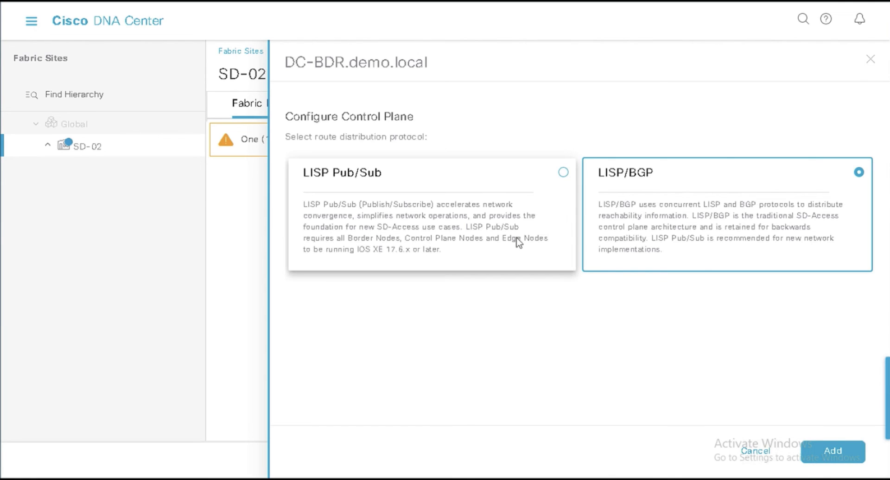
left_click(563, 175)
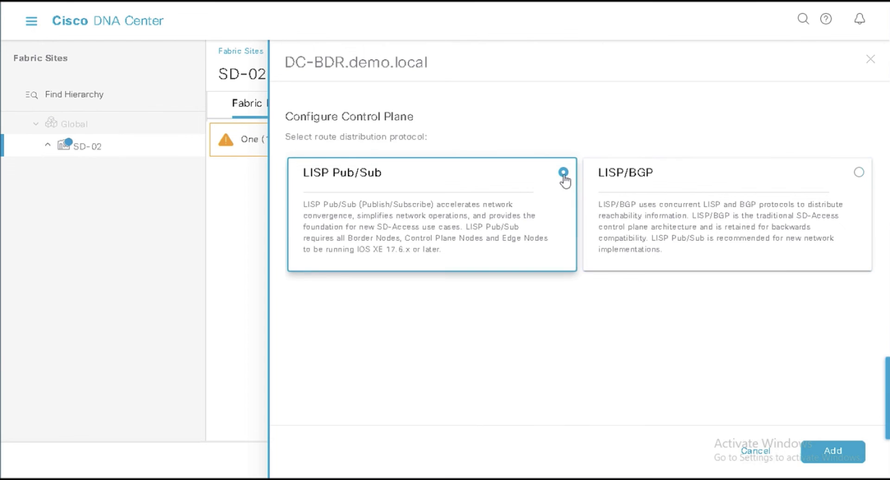
left_click(818, 453)
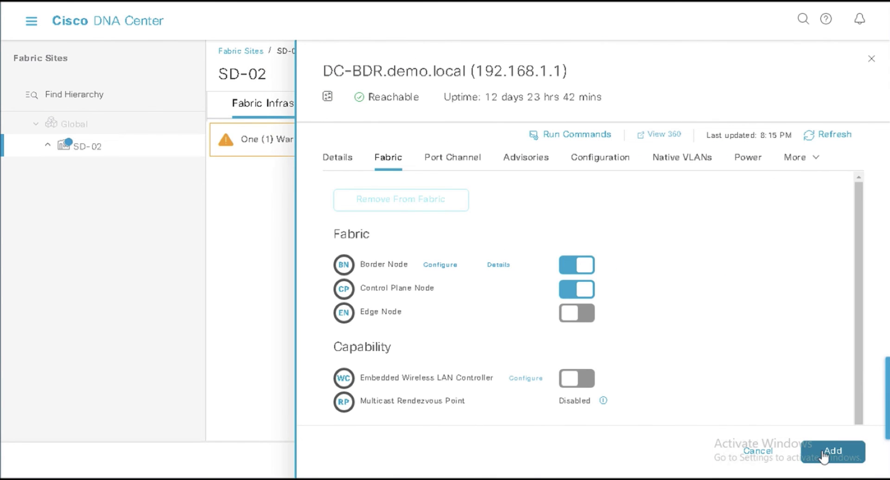
left_click(823, 453)
left_click(820, 459)
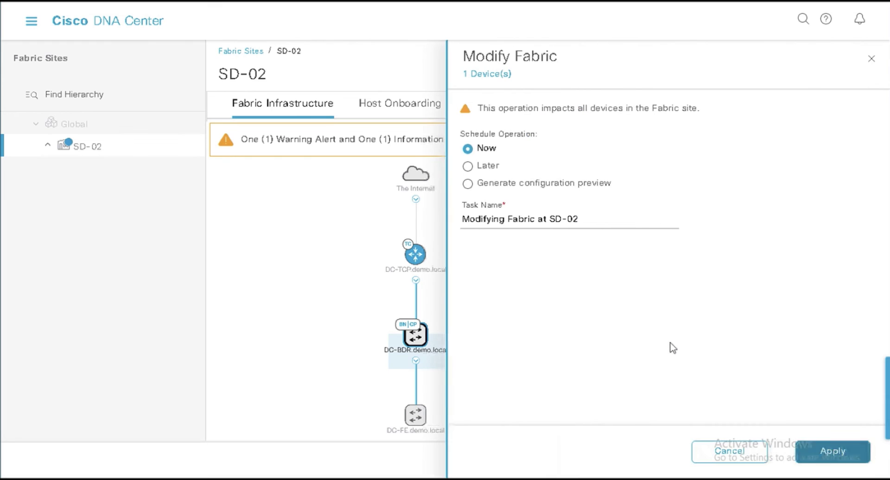
left_click(814, 449)
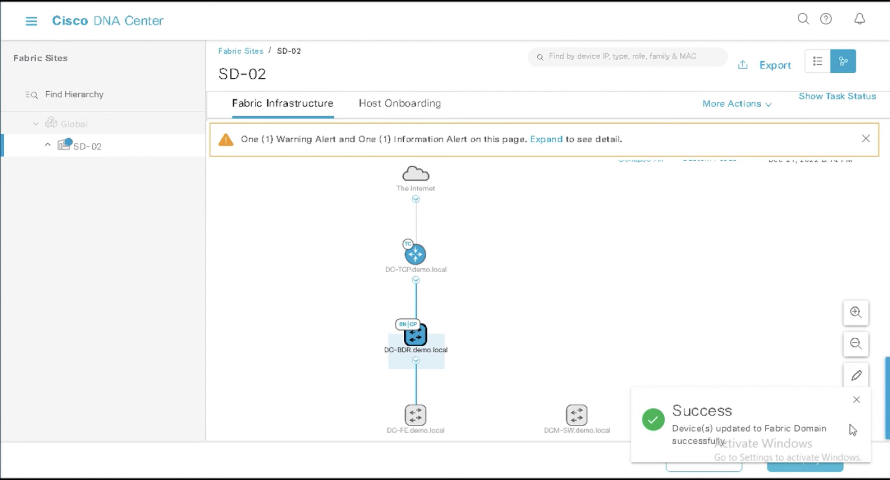
Run 'show lisp service ipv4' on DC-BDR and scroll to the publisher entries
left_click(857, 400)
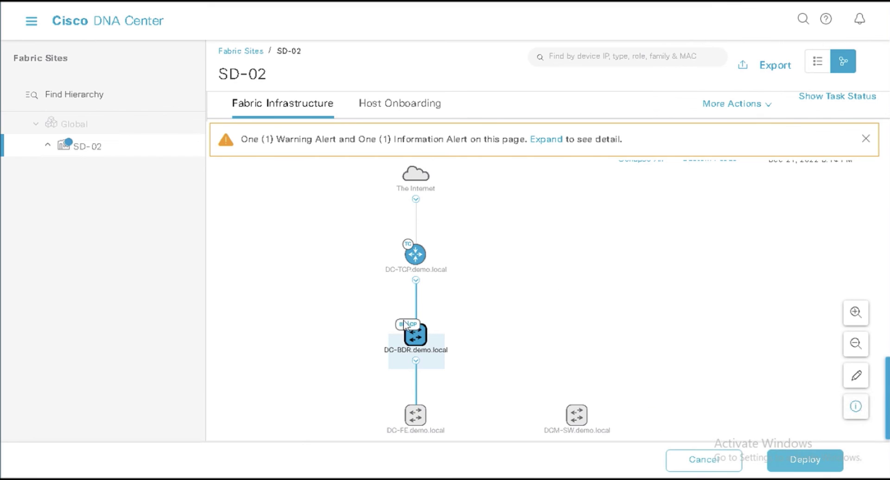
left_click(412, 342)
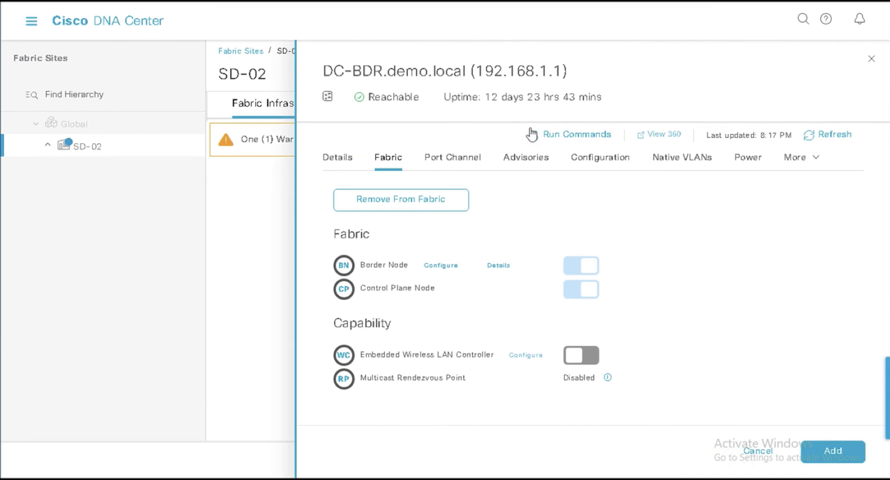
left_click(554, 139)
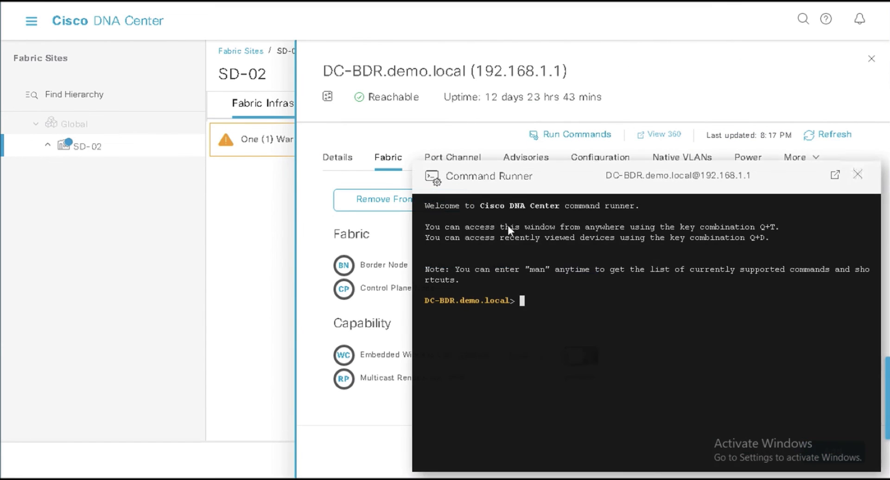
type("show lisp ")
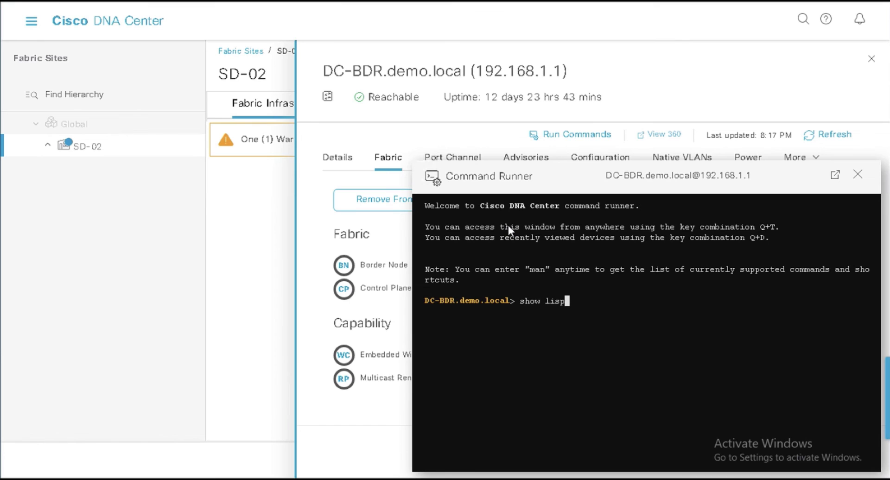
type("service ipv4")
key("Return")
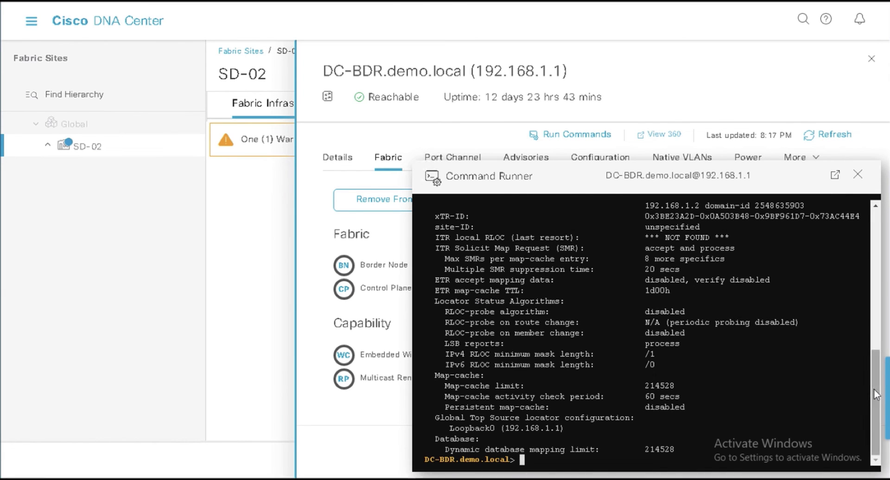
left_click_drag(875, 395, 875, 344)
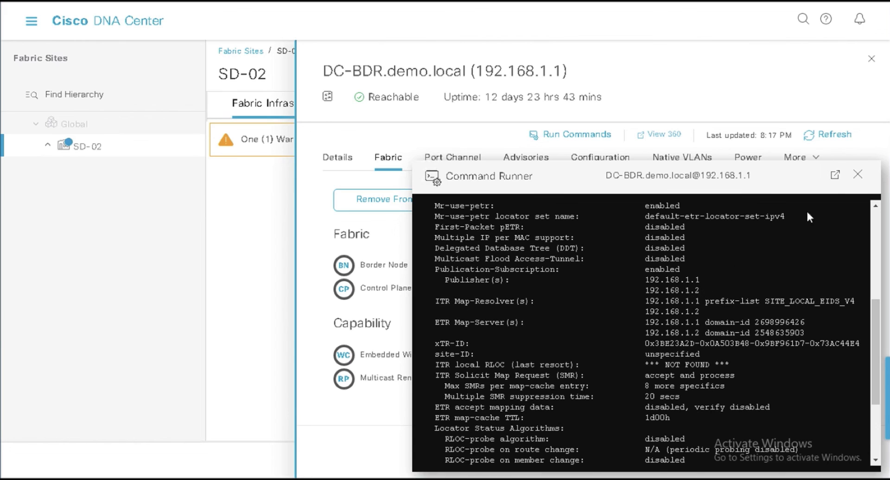
left_click(858, 174)
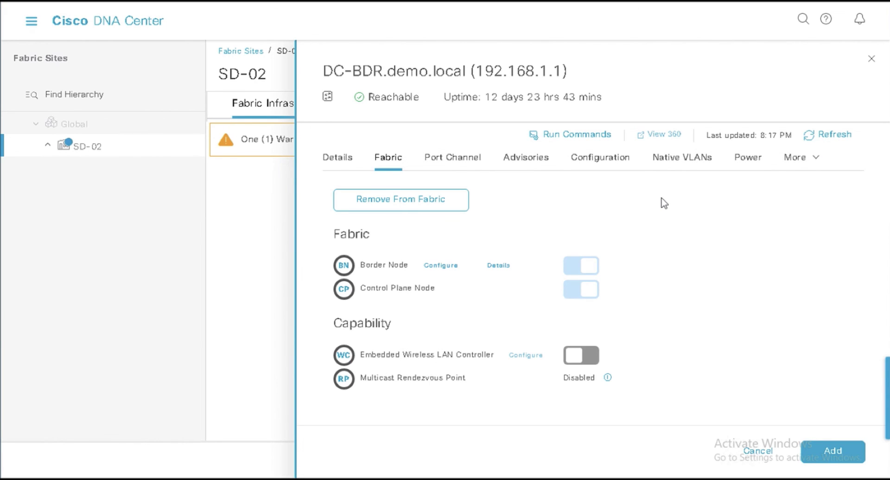